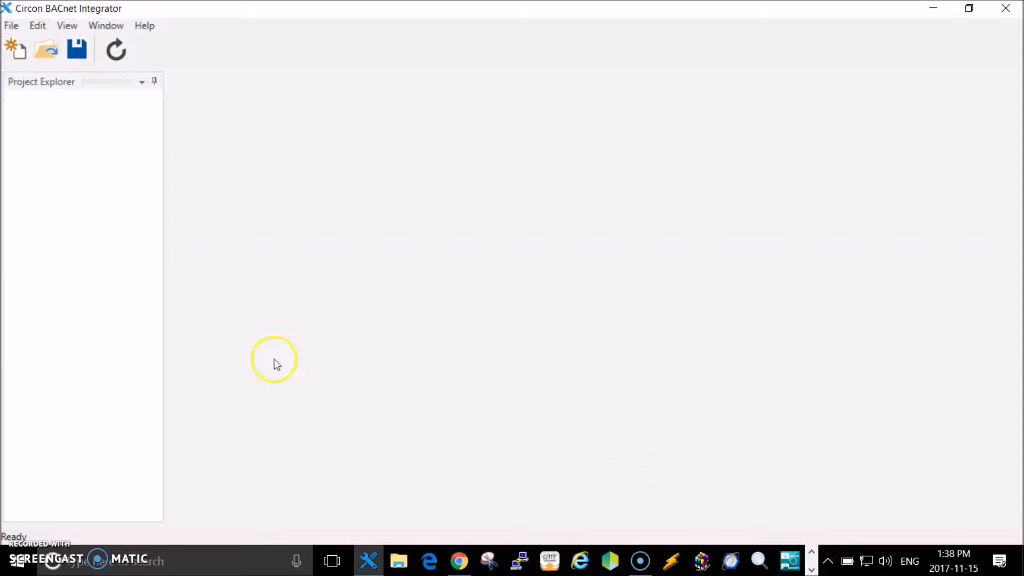
Create a new project named test with a new database, keeping the Ethernet interface and BACnet UDP 0xBAC0
click(17, 53)
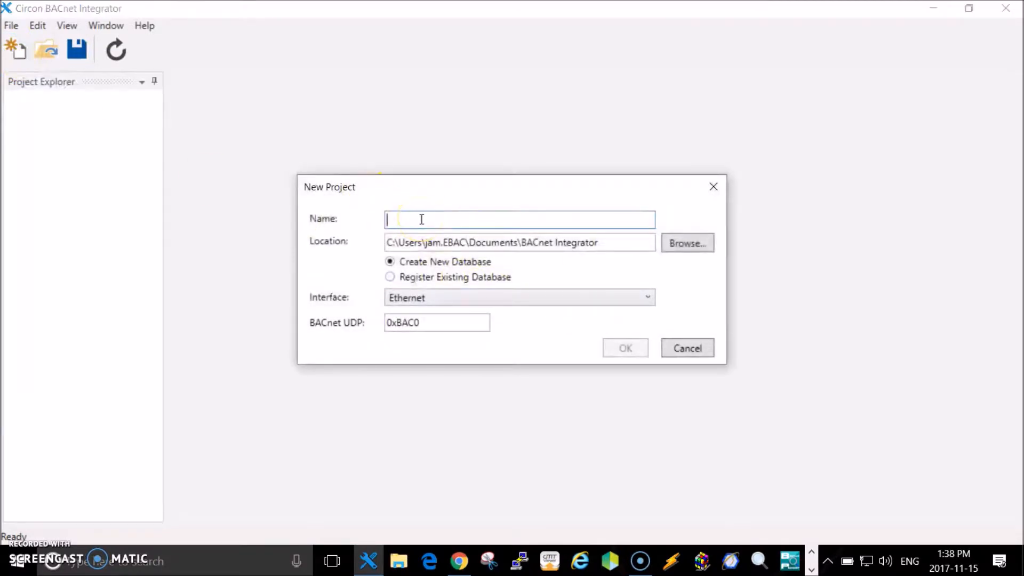
text(test)
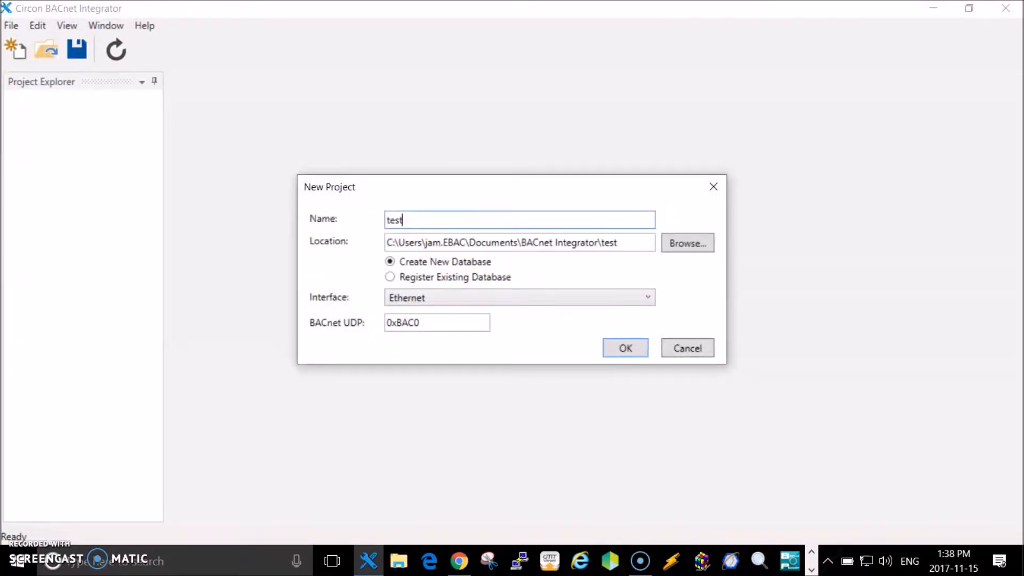
click(632, 354)
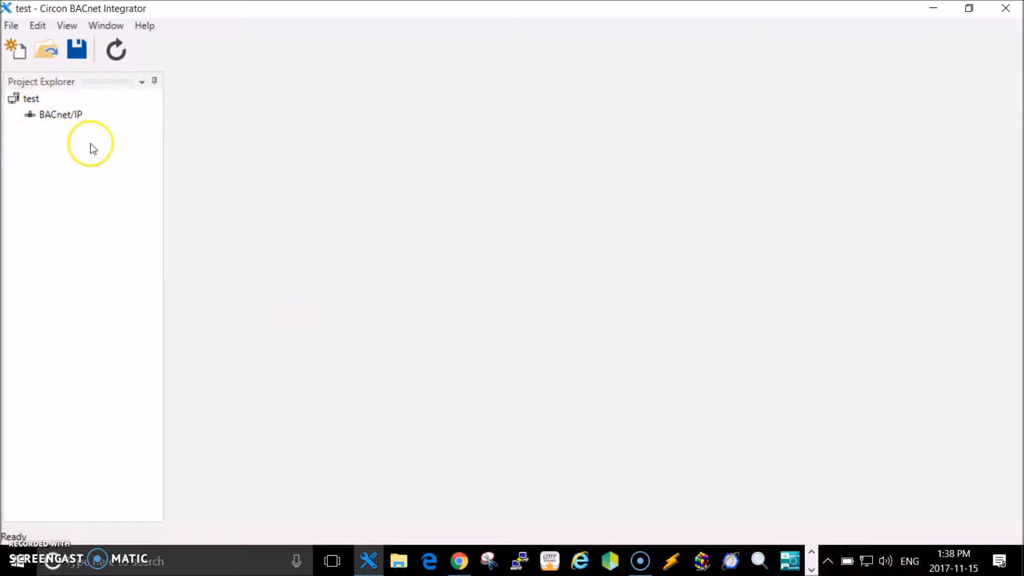
Open the BACnet/IP network and discover all device IDs with the BACnet vendor limited to Circon
right_click(70, 119)
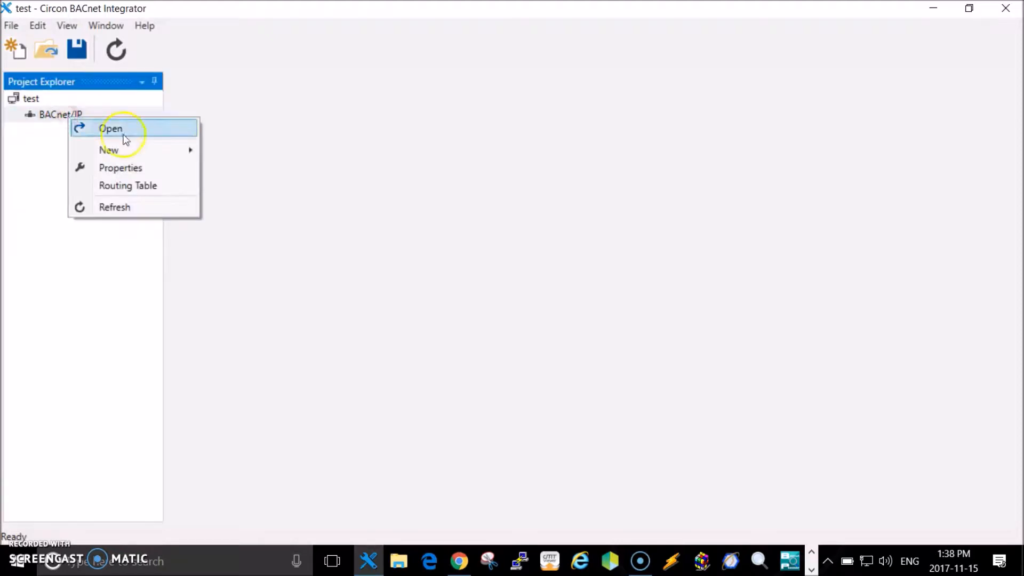
double_click(48, 117)
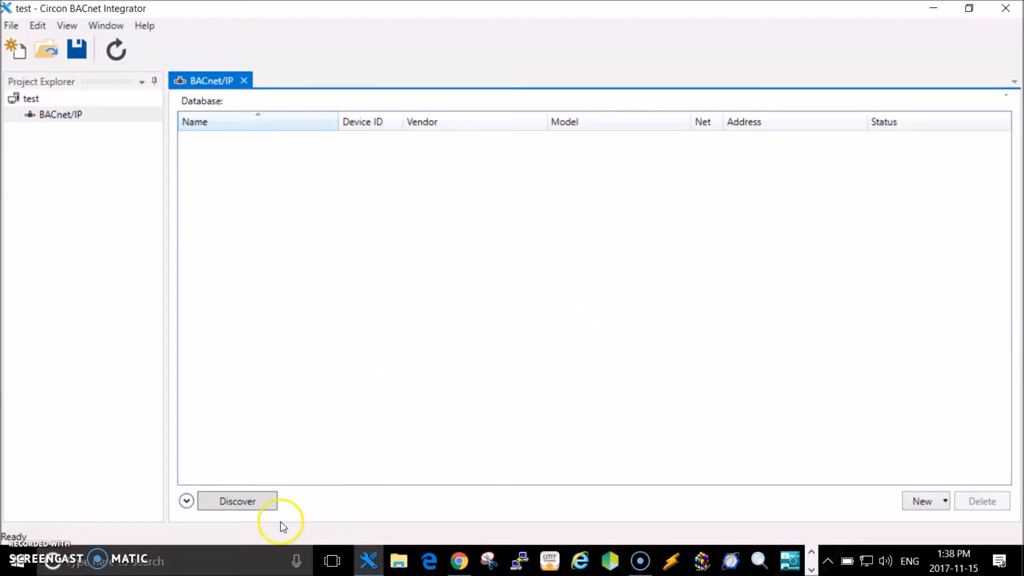
click(250, 504)
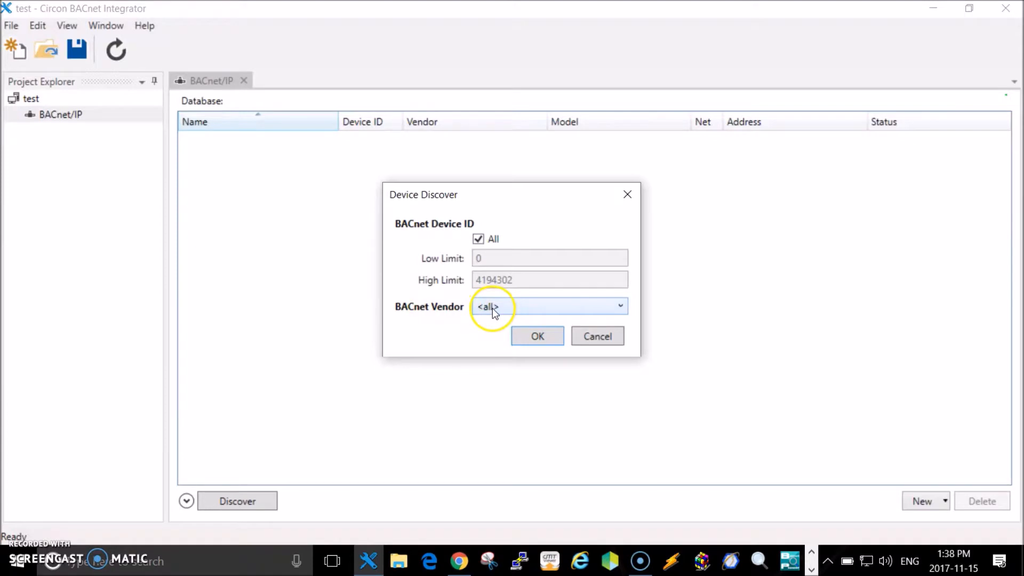
click(620, 307)
click(498, 341)
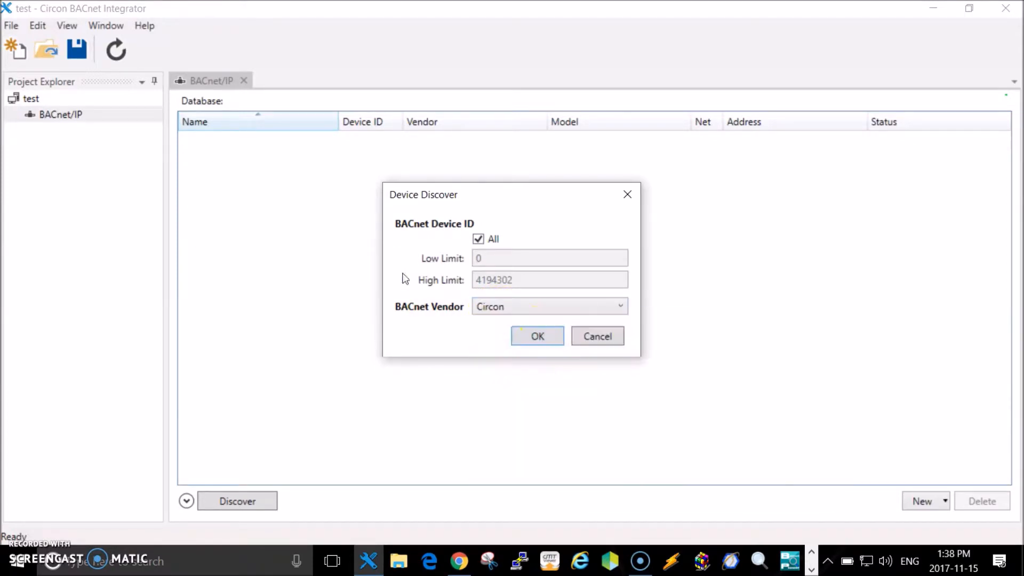
click(539, 336)
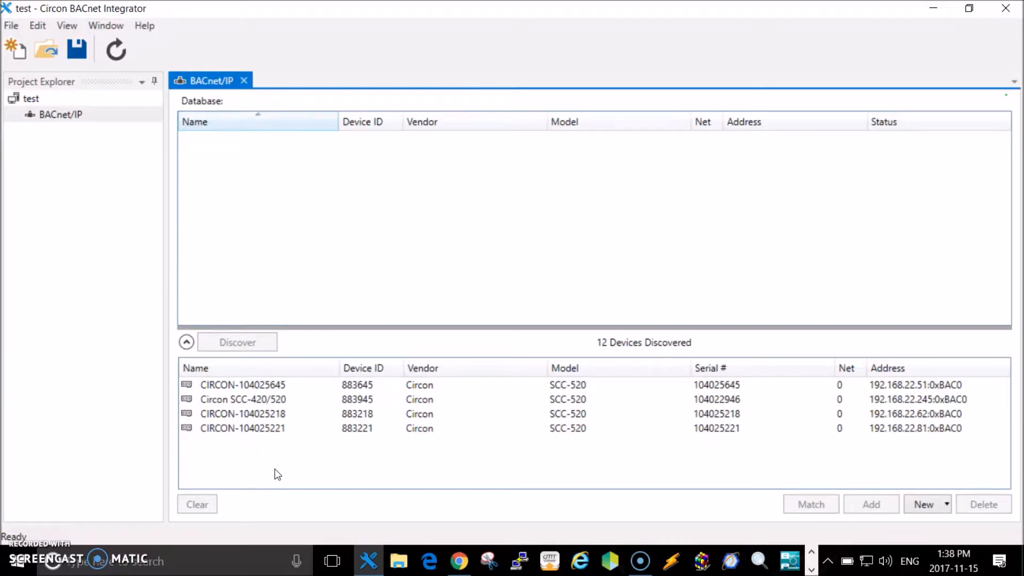
Add all of the discovered Circon SCC-520 controllers to the project database under their existing names
click(268, 385)
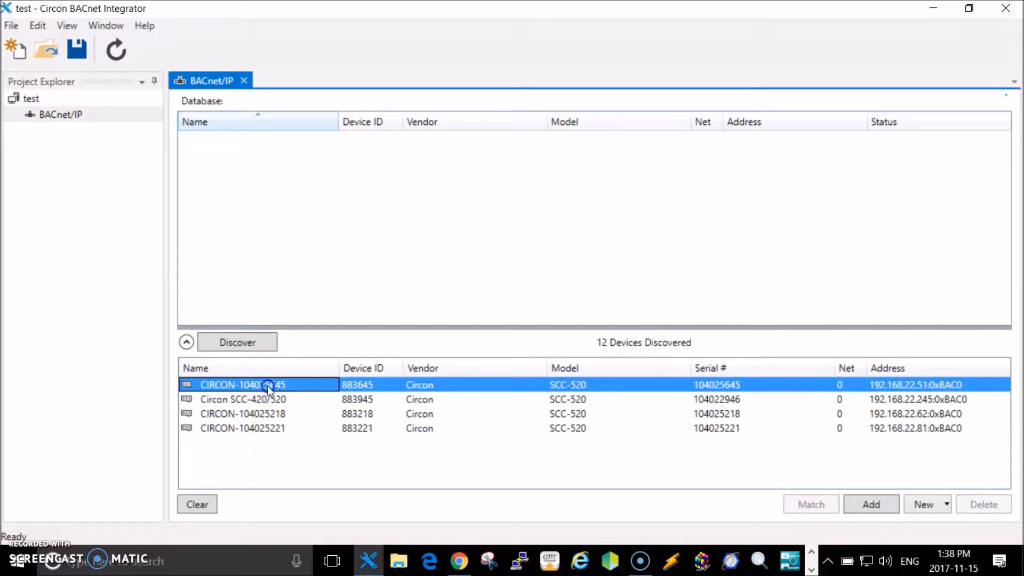
shift+click(263, 429)
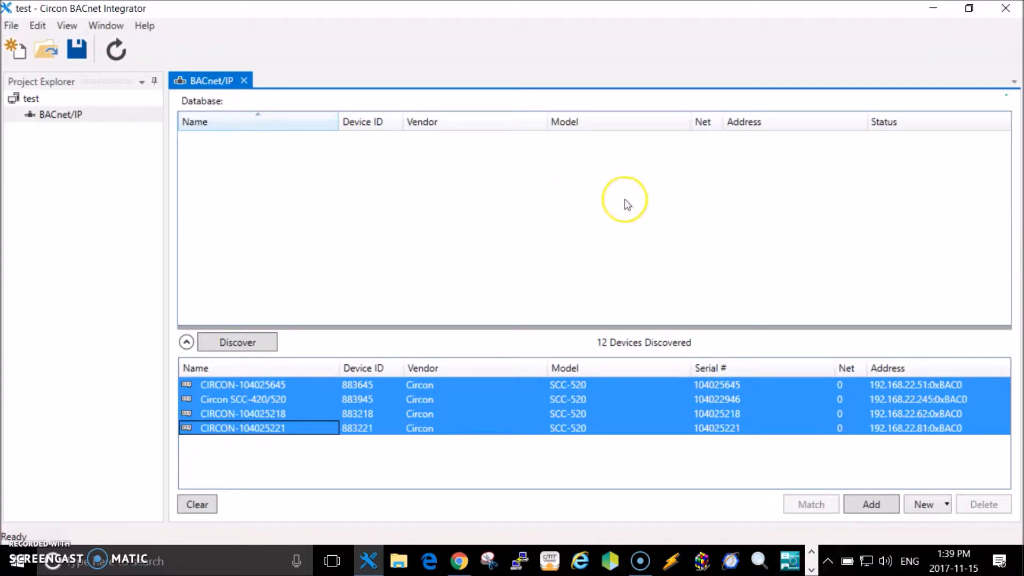
click(874, 506)
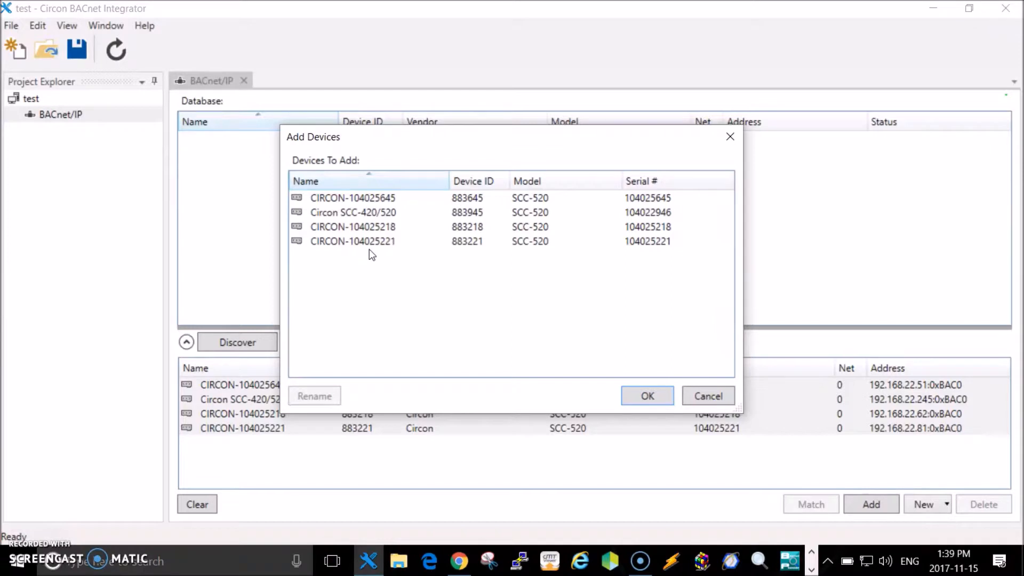
click(648, 396)
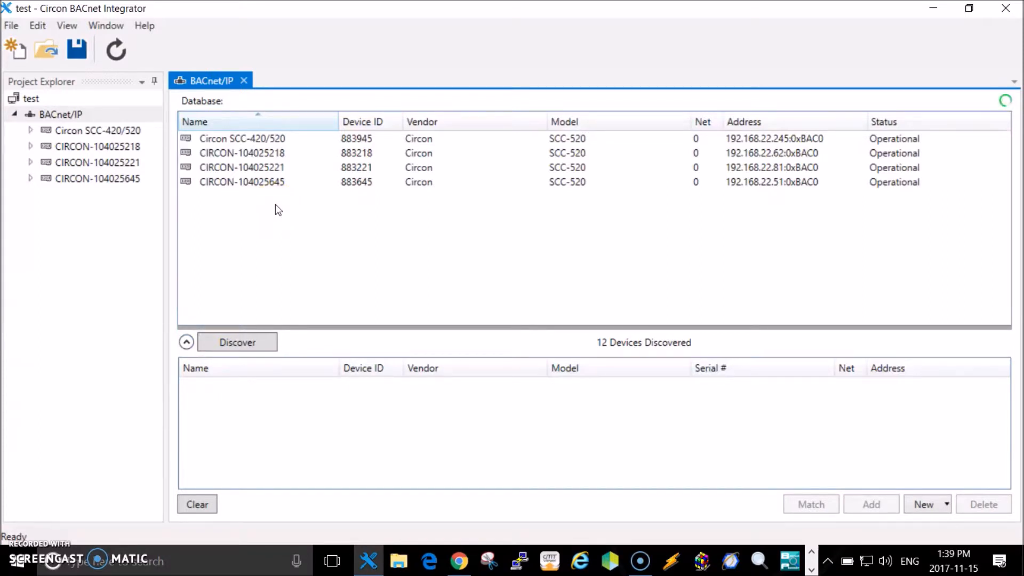
Open the Circon SCC-420/520 device in Catalyst and close the Browser pane to enlarge the programming page
click(236, 137)
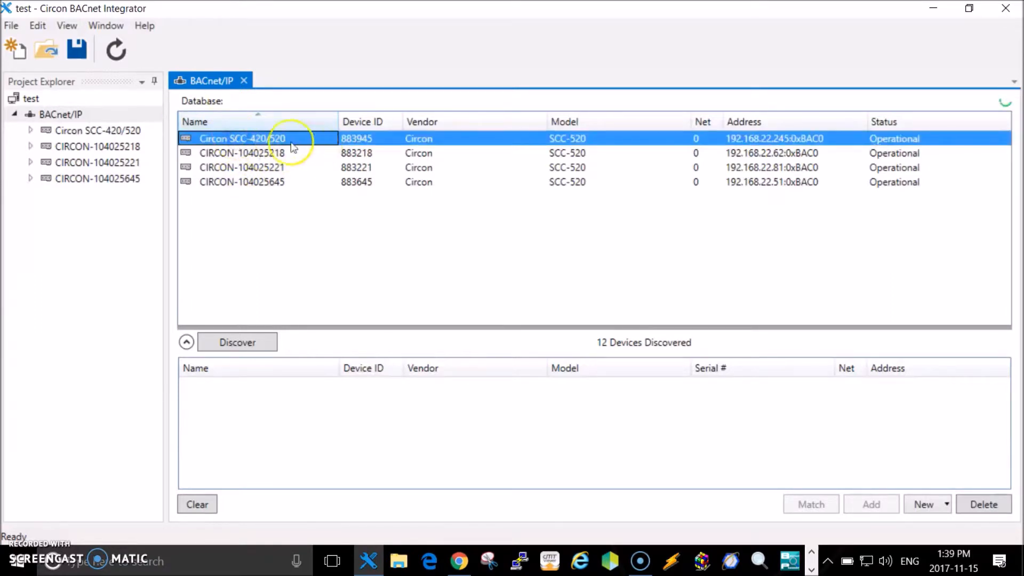
right_click(260, 141)
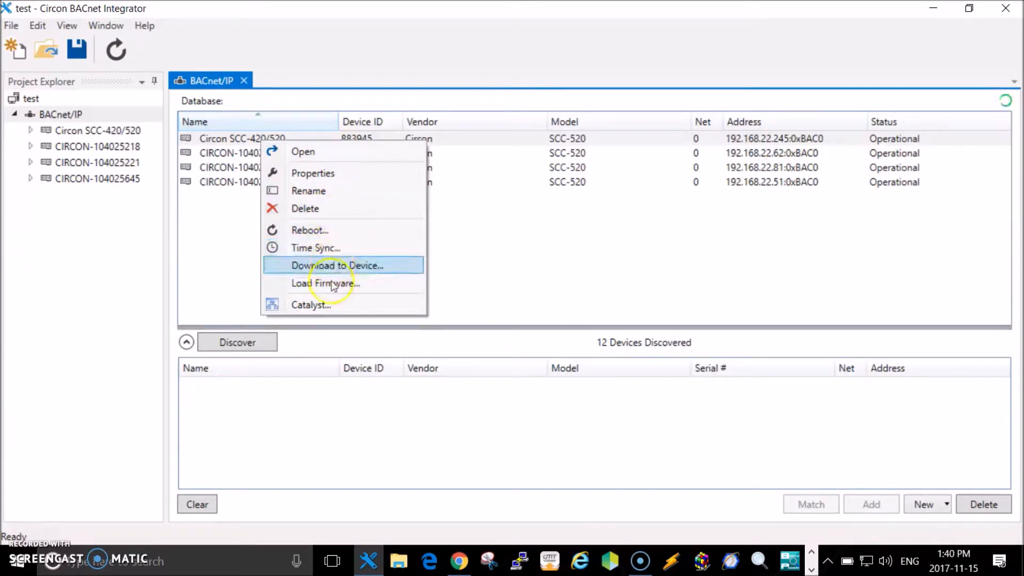
click(309, 304)
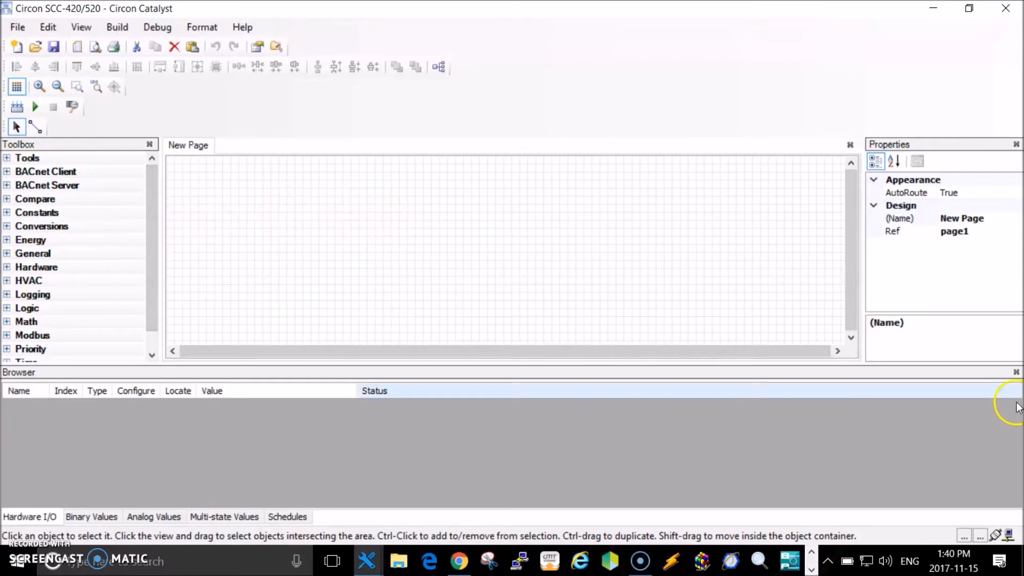
click(1016, 373)
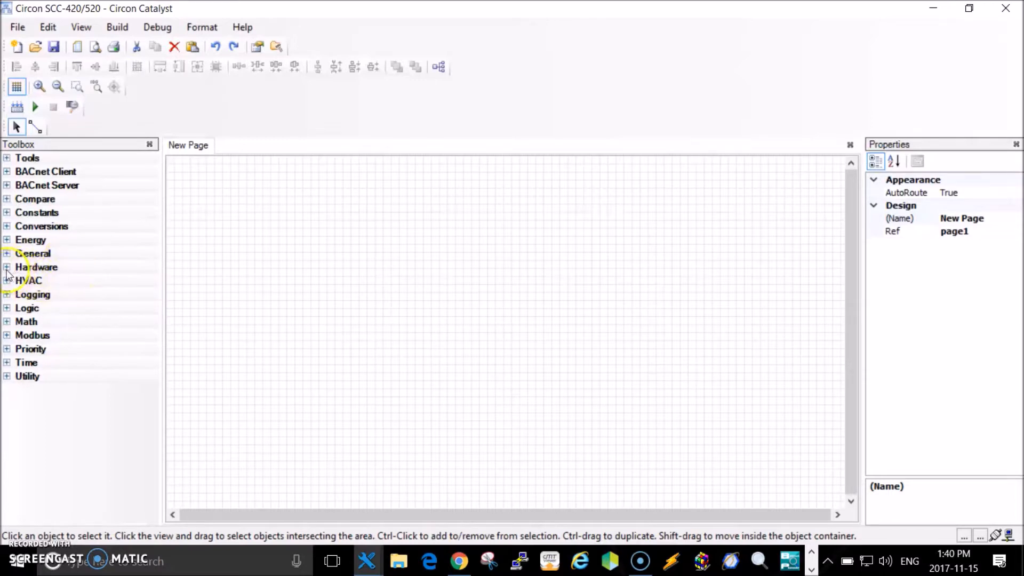
Place an AnalogInput, a DigitalOutput and a DigitalInput hardware block at separate spots on the new page
double_click(36, 267)
click(78, 285)
drag(62, 287, 287, 222)
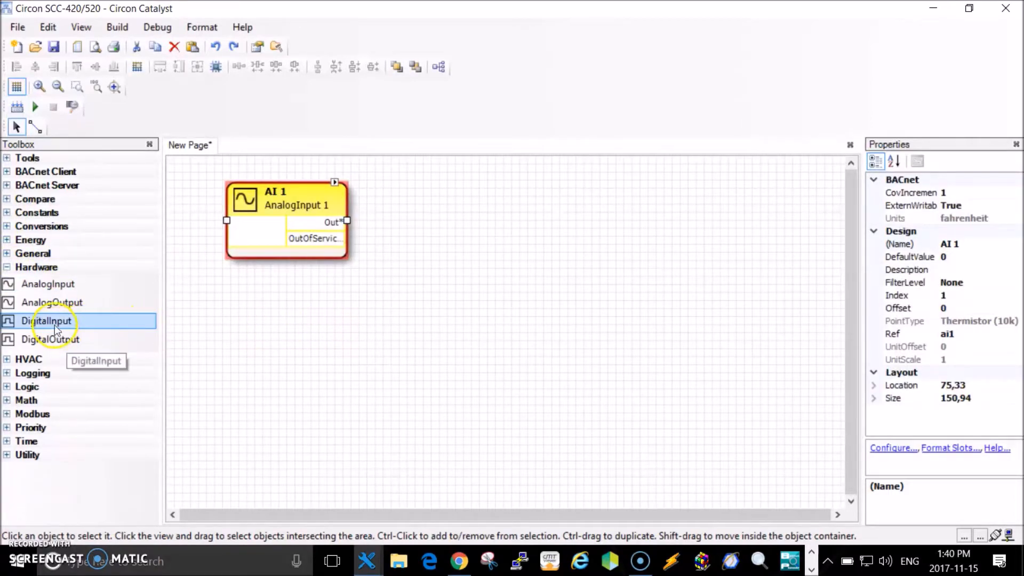
drag(58, 341, 439, 325)
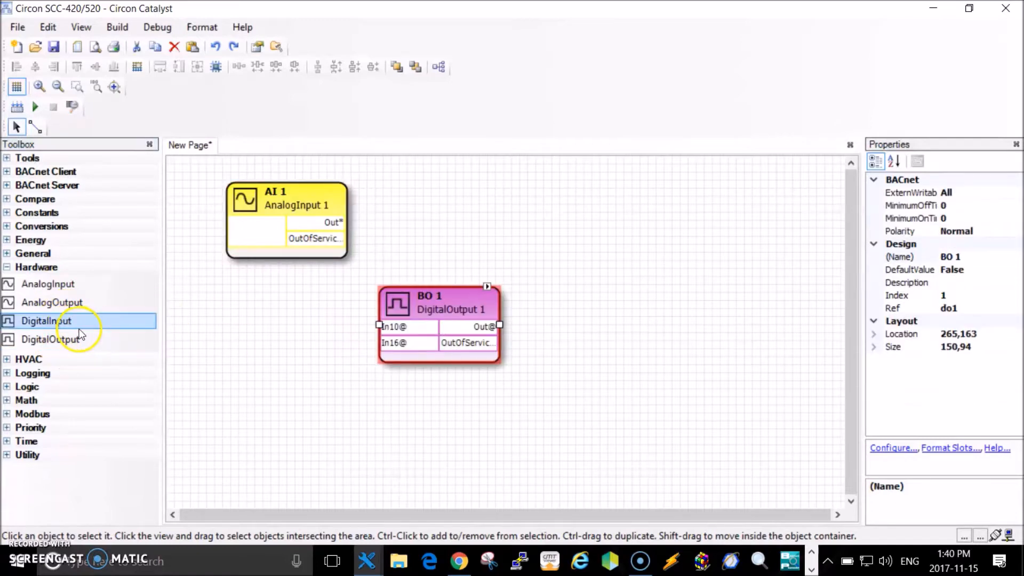
drag(59, 321, 566, 216)
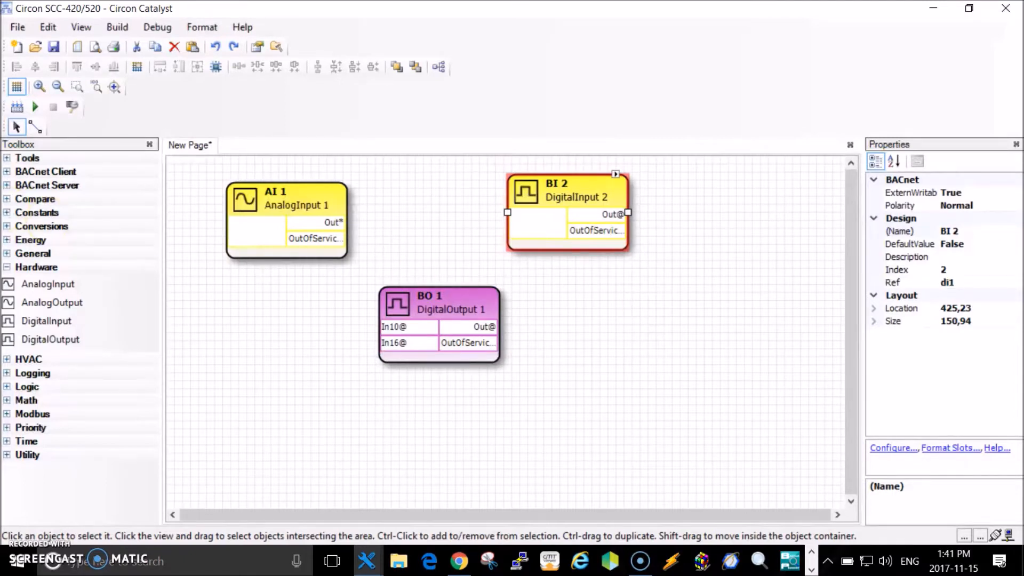
Load the project source from the device, accepting the loss of current work, and show the HW Inputs page
click(20, 33)
click(17, 26)
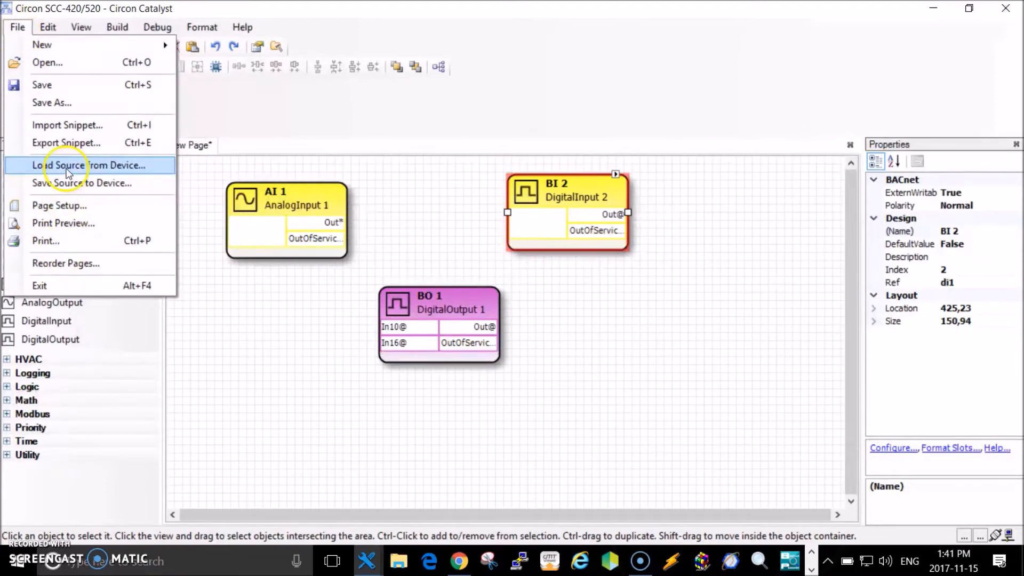
click(104, 166)
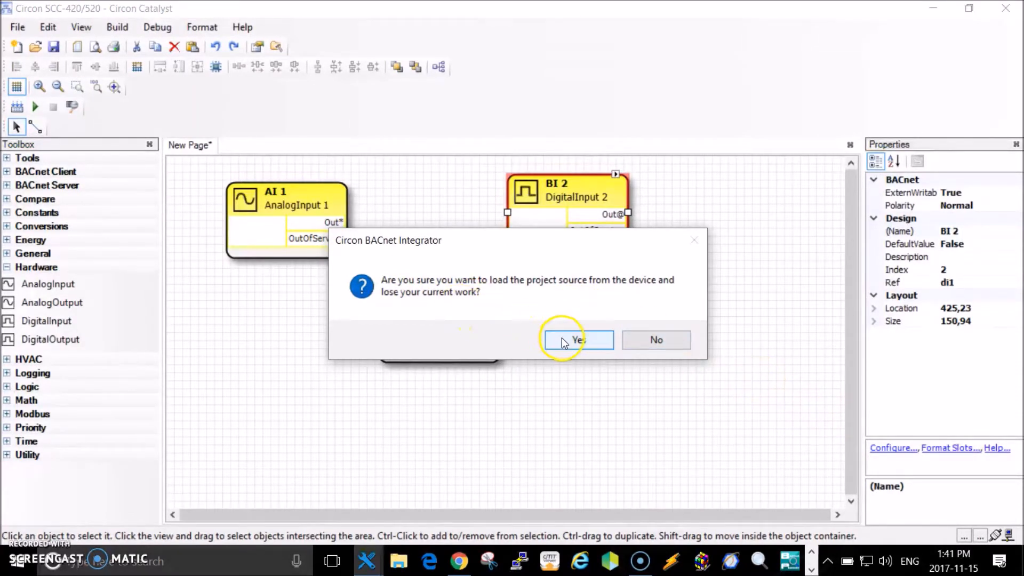
click(577, 339)
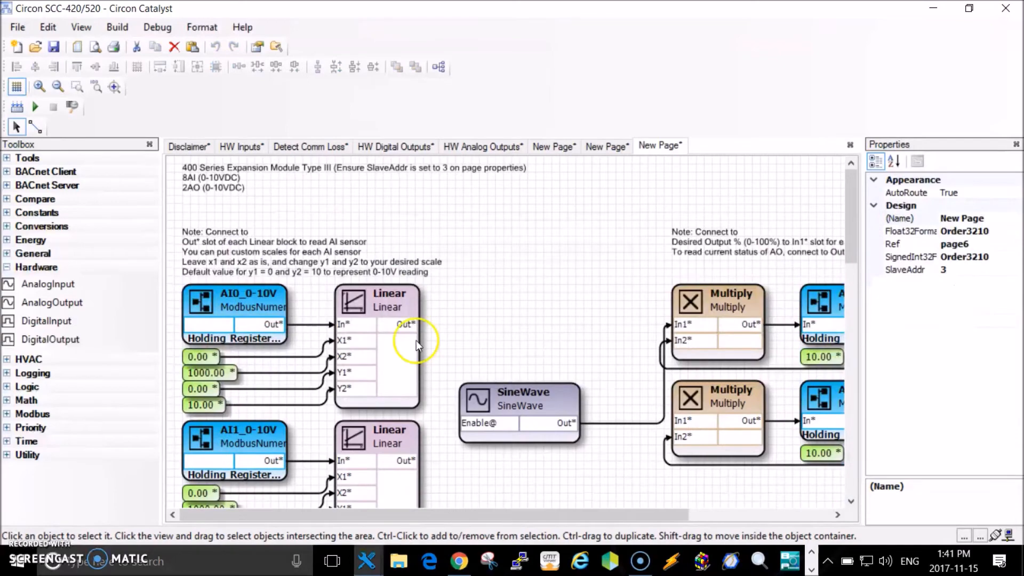
click(251, 149)
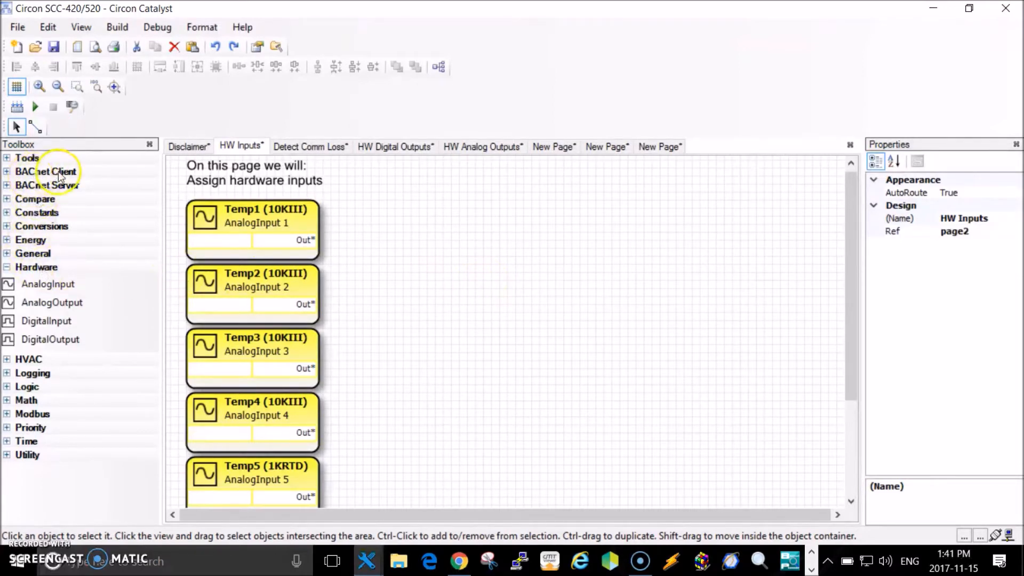
Examine the blocks available in the BACnet Client and BACnet Server groups, including the analog, binary and multi-state value types
click(7, 172)
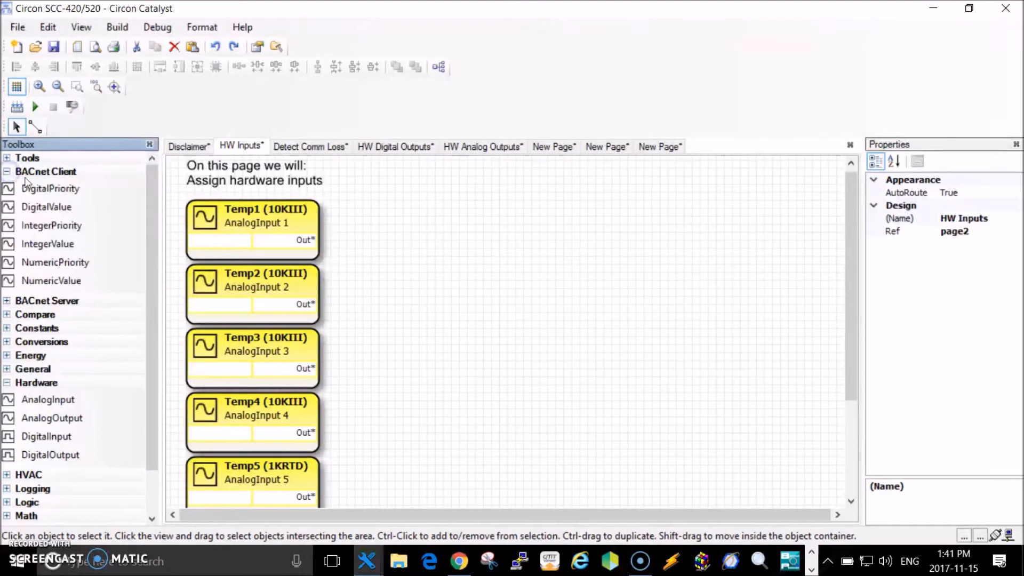
click(51, 190)
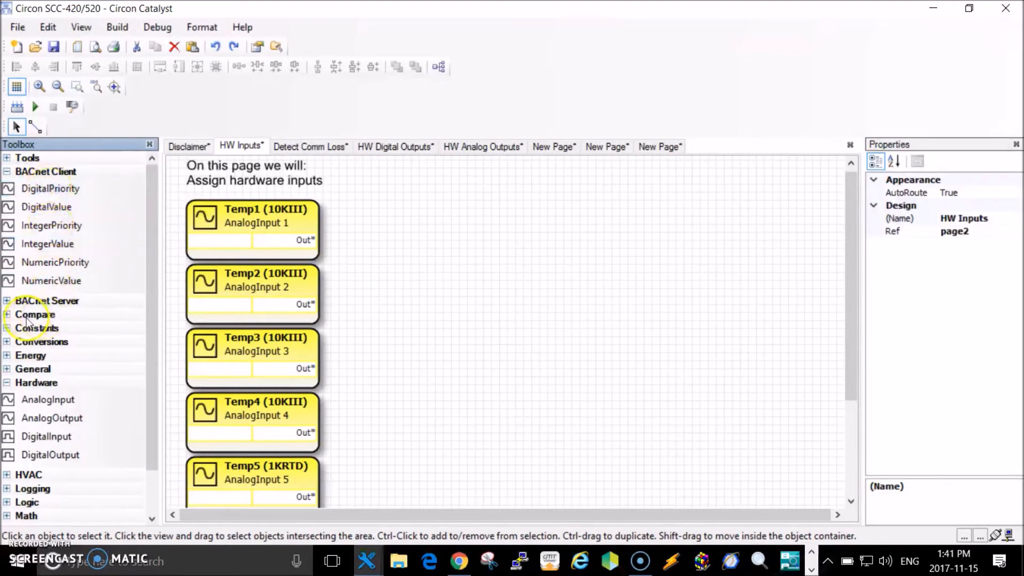
click(8, 301)
click(59, 318)
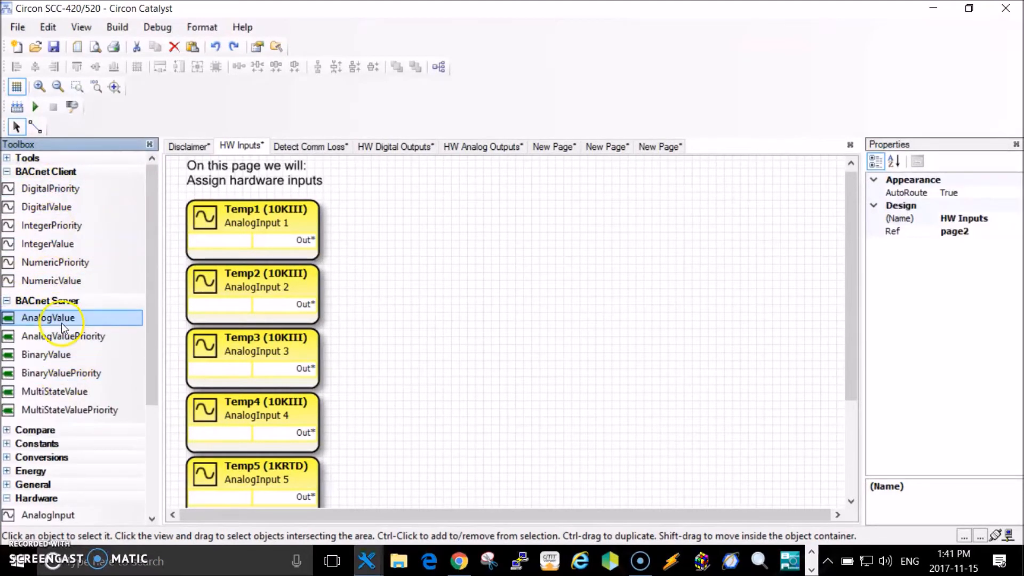
click(75, 373)
click(55, 356)
click(64, 336)
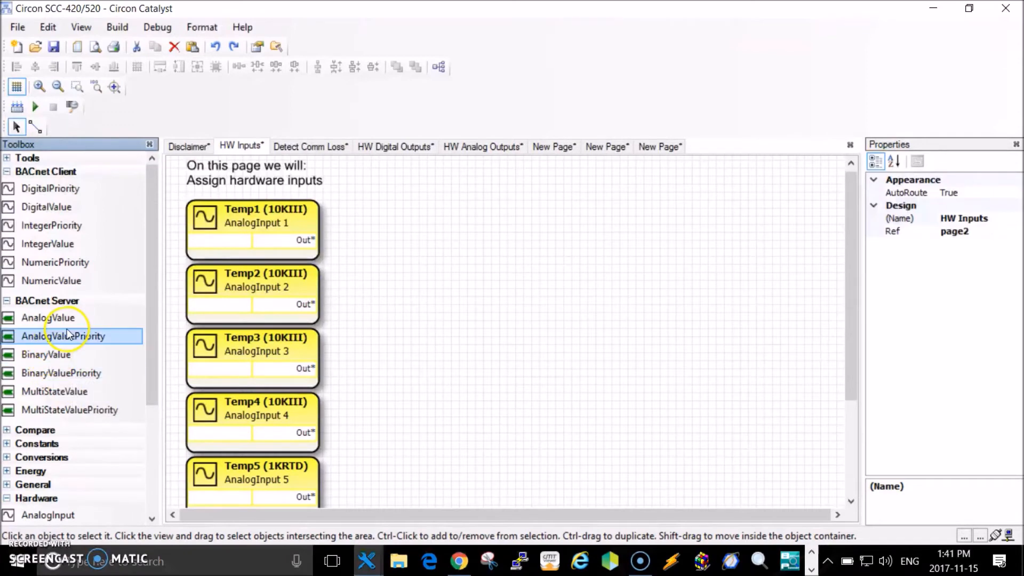
click(101, 409)
click(48, 396)
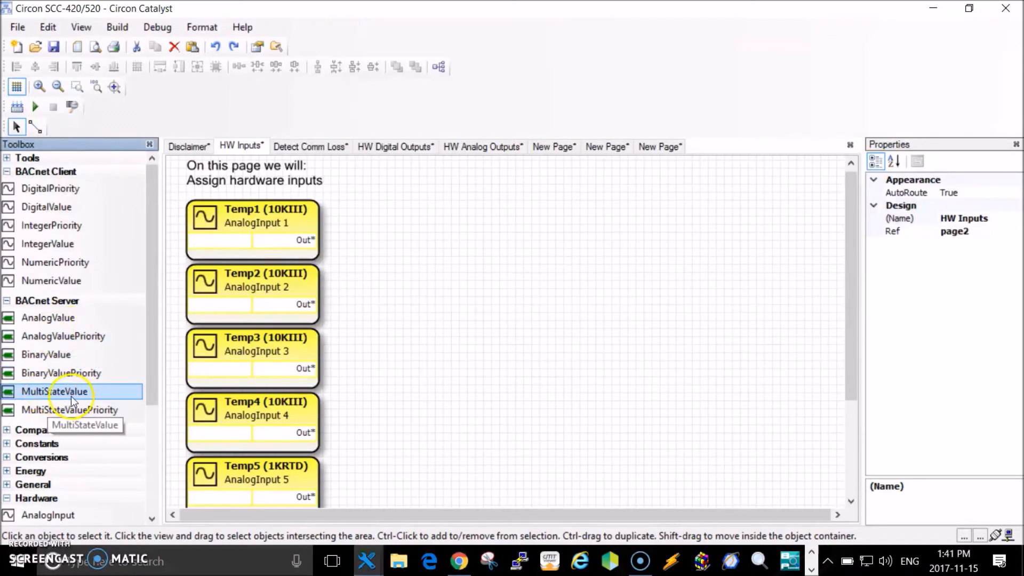
click(67, 410)
click(47, 354)
click(52, 319)
click(363, 335)
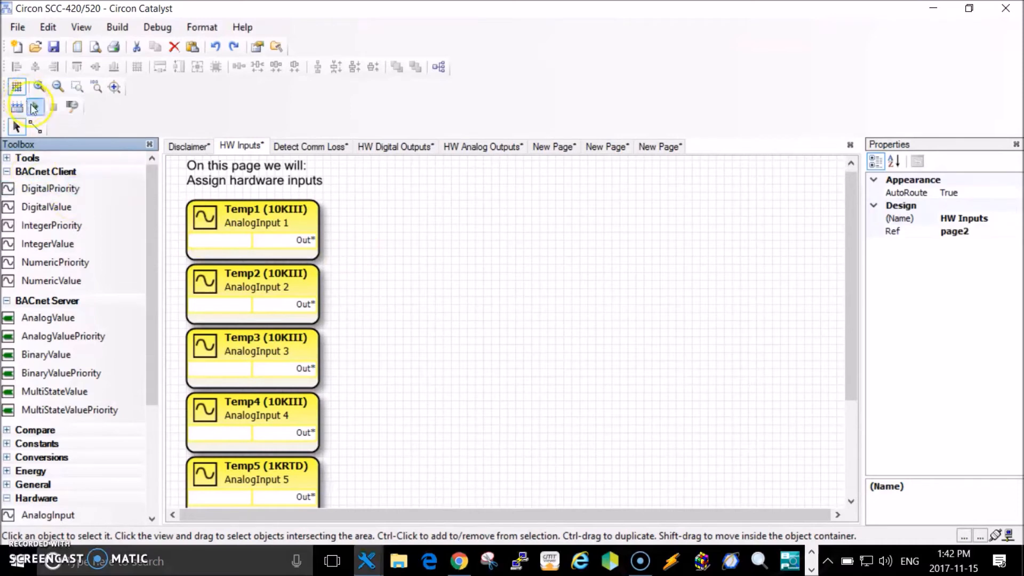
Close Catalyst without saving the current project and return to the BACnet/IP device list
click(1011, 11)
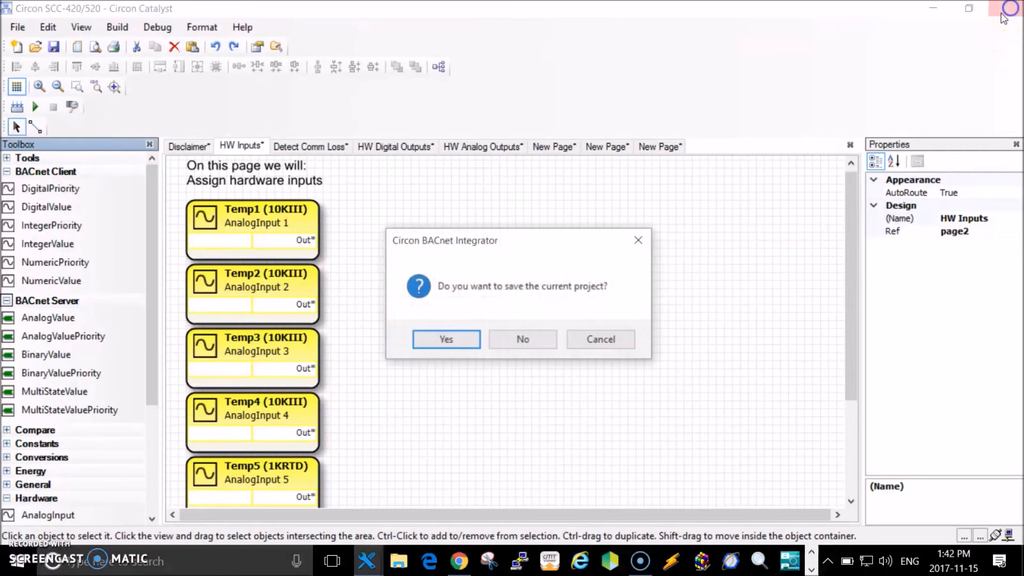
click(520, 341)
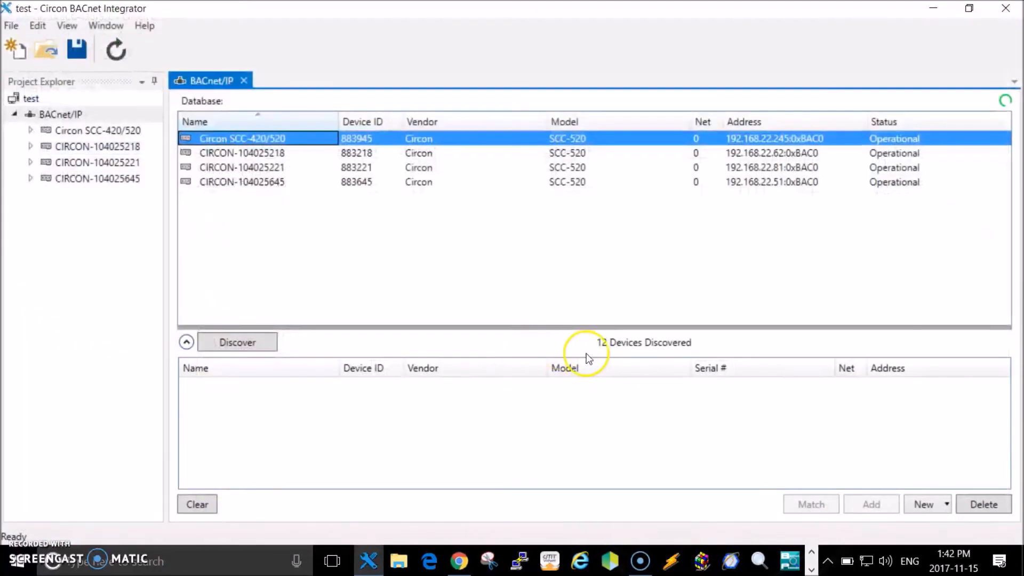